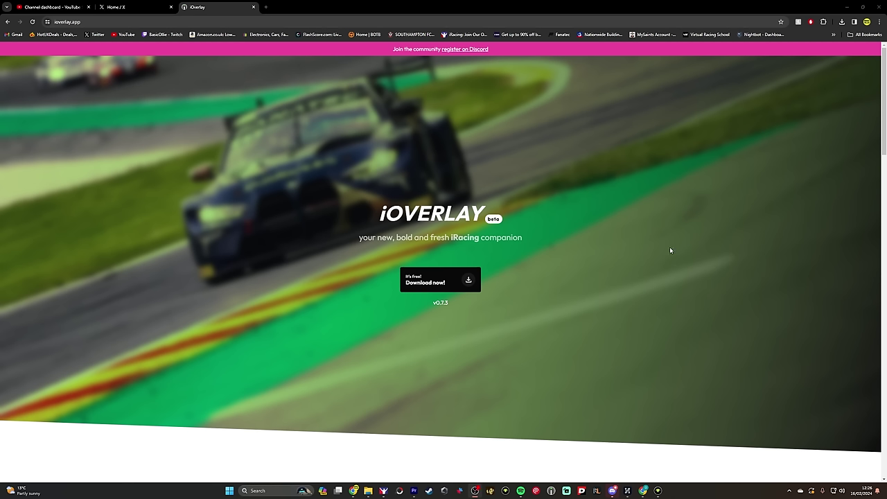
Download iOverlay-setup (2).exe from the official iOverlay site and launch it.
key("alt+Left")
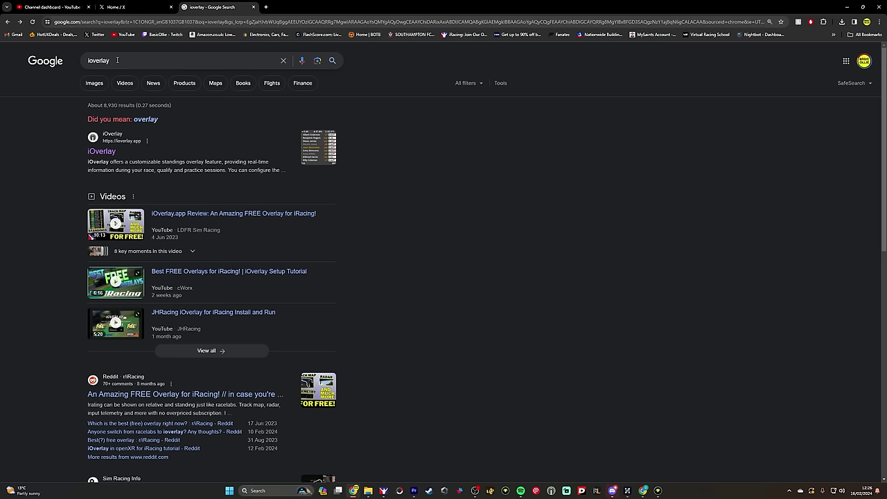
left_click(115, 152)
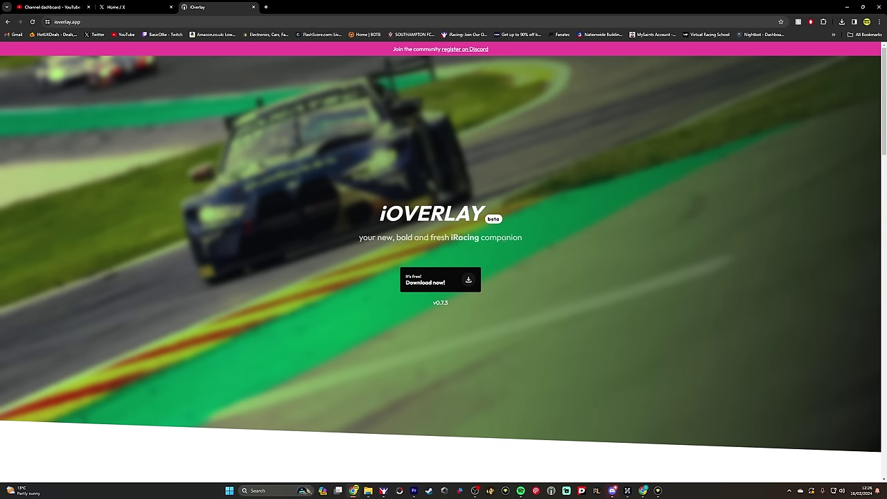
left_click(468, 283)
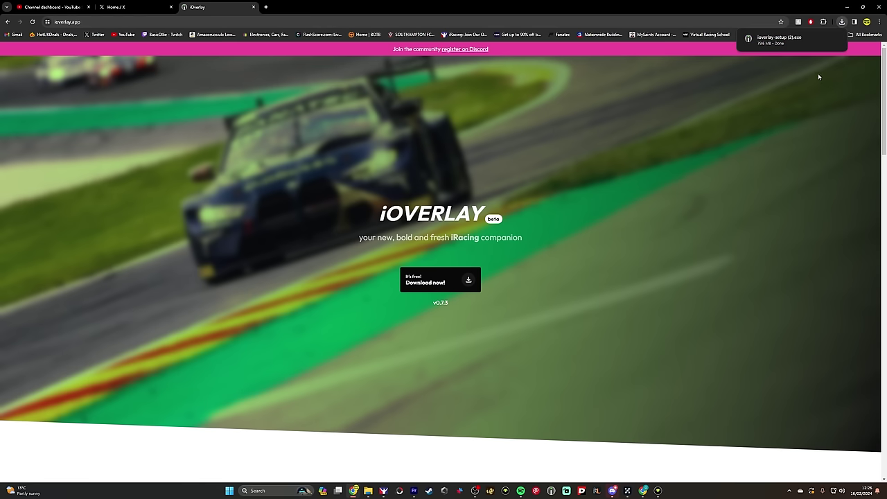
left_click(789, 43)
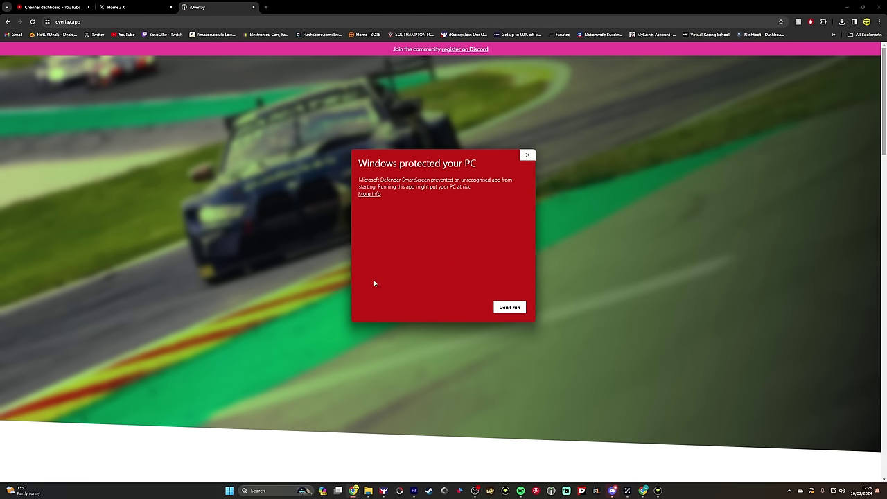
left_click(369, 194)
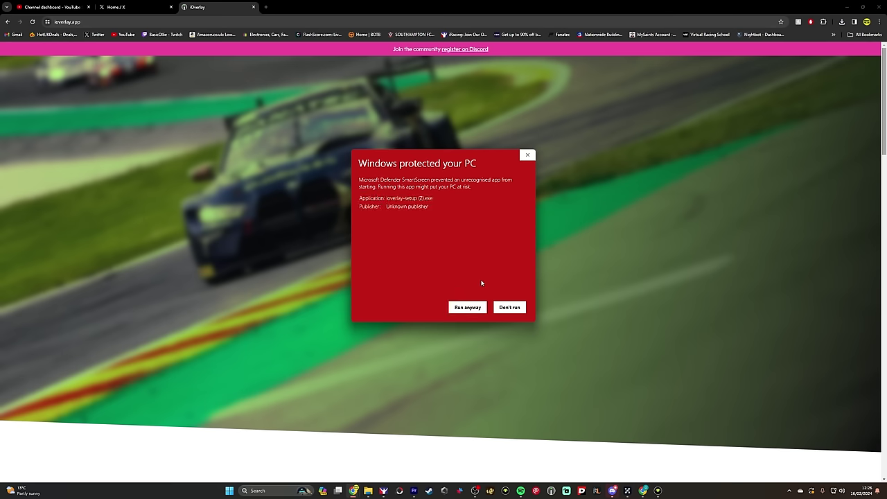
Run the blocked installer anyway, accept the licence, and install iOverlay to the default folder.
left_click(474, 308)
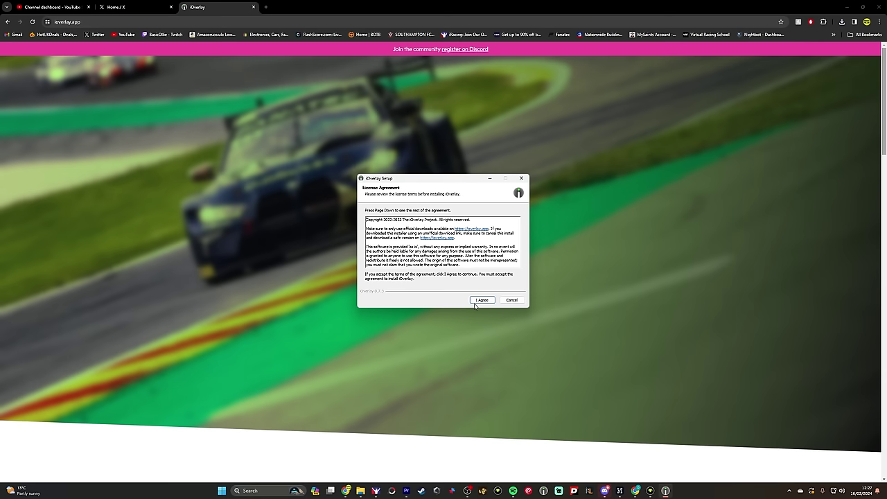
left_click(482, 301)
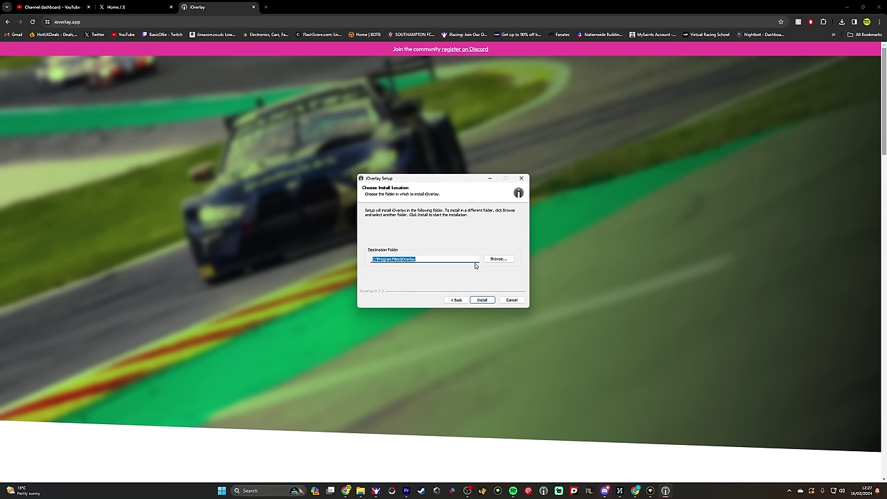
left_click(483, 302)
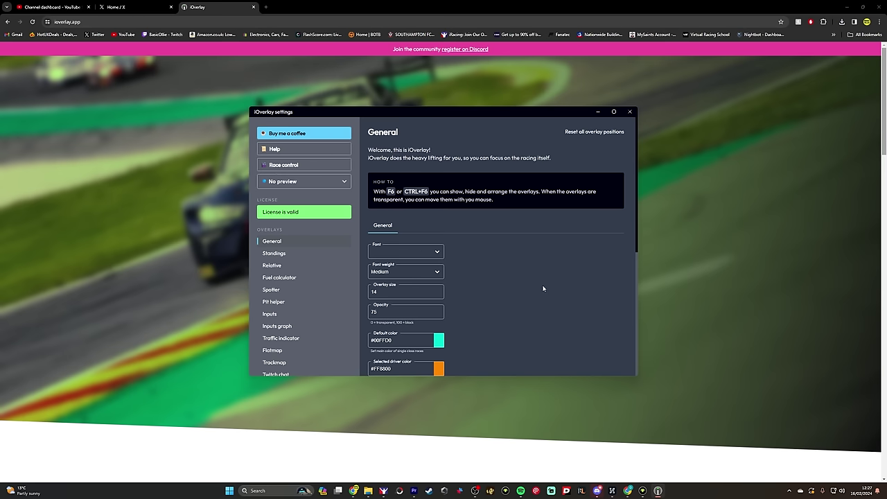
Look over the General settings, then open the Standings overlay page (visible, size 16).
scroll(602, 280, "down", 1)
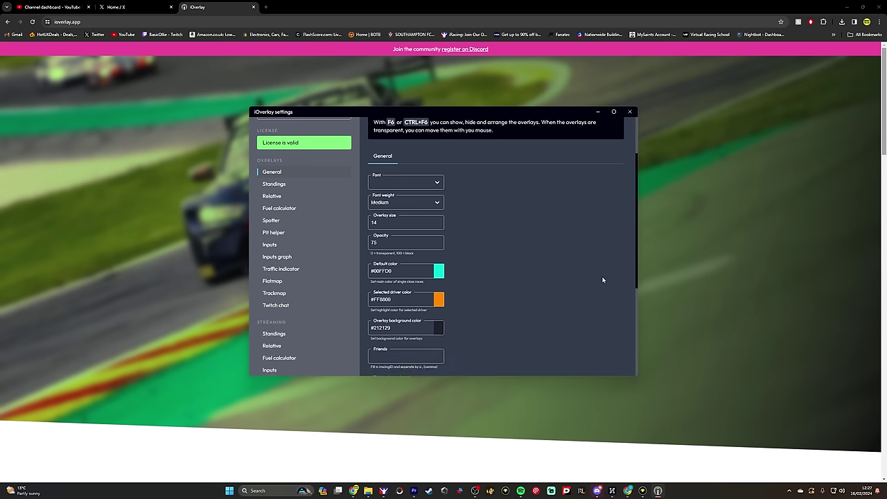
scroll(602, 281, "up", 1)
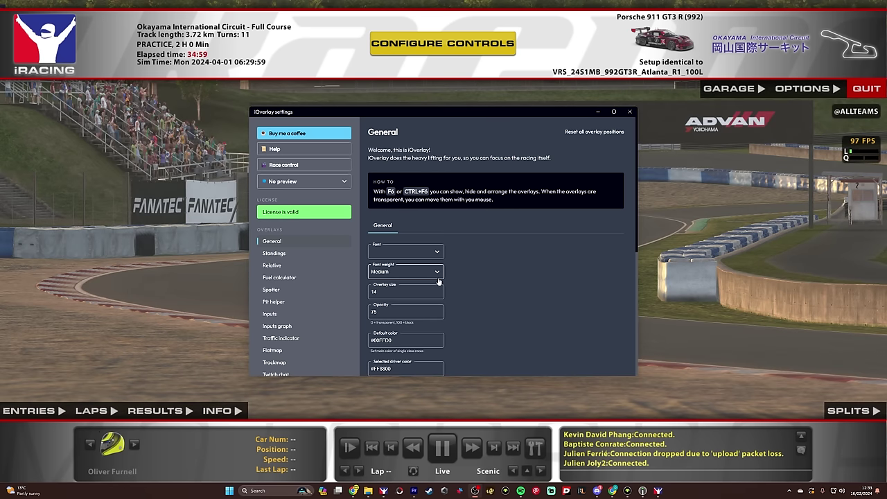
scroll(490, 267, "down", 3)
scroll(489, 268, "up", 3)
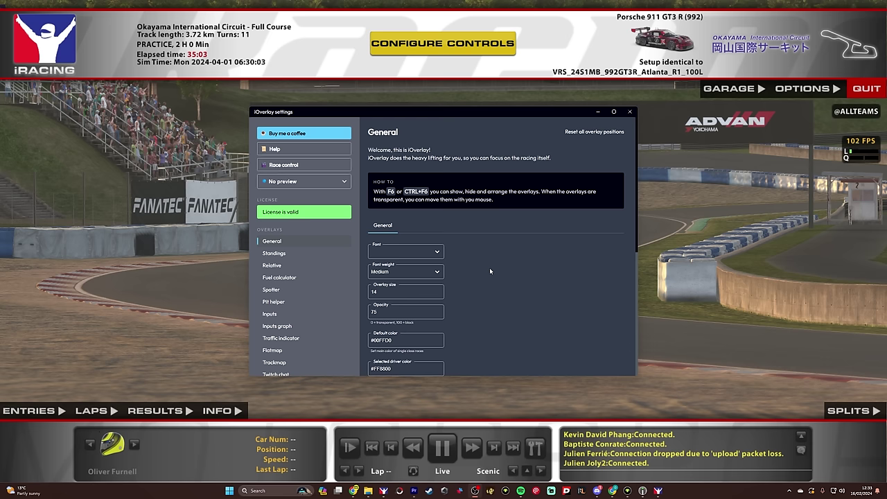
scroll(490, 268, "down", 3)
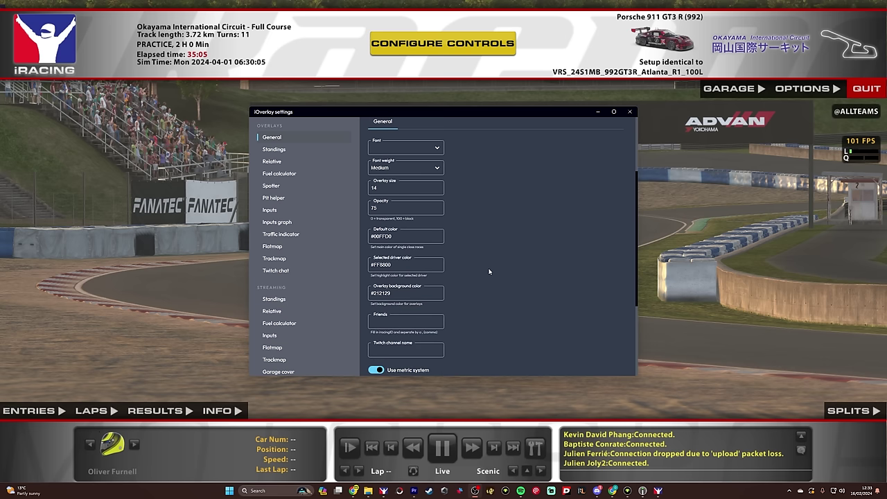
scroll(352, 196, "up", 2)
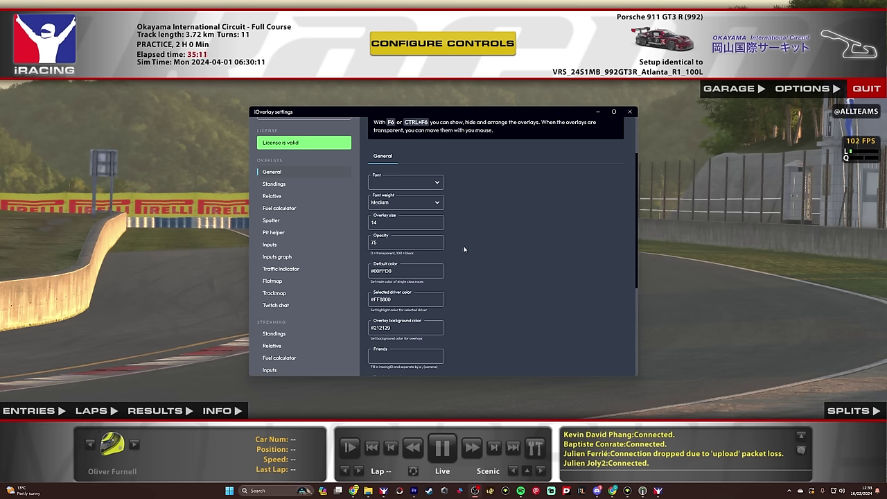
scroll(473, 267, "up", 1)
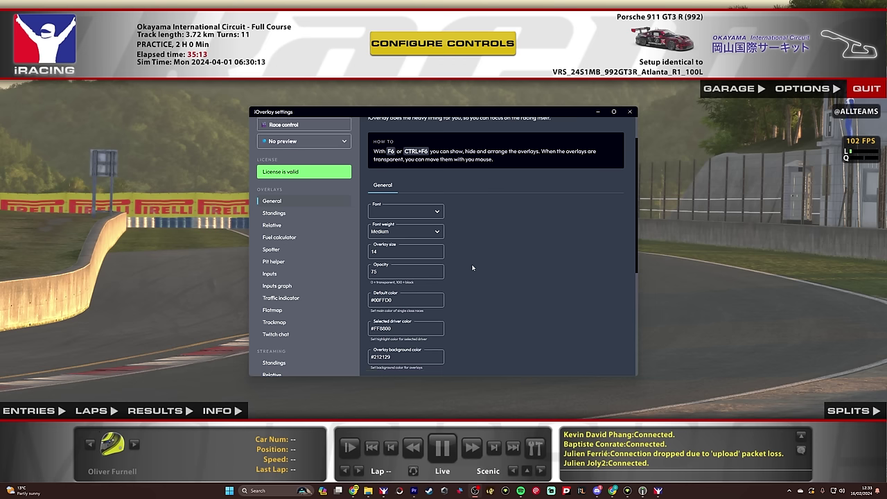
left_click(286, 219)
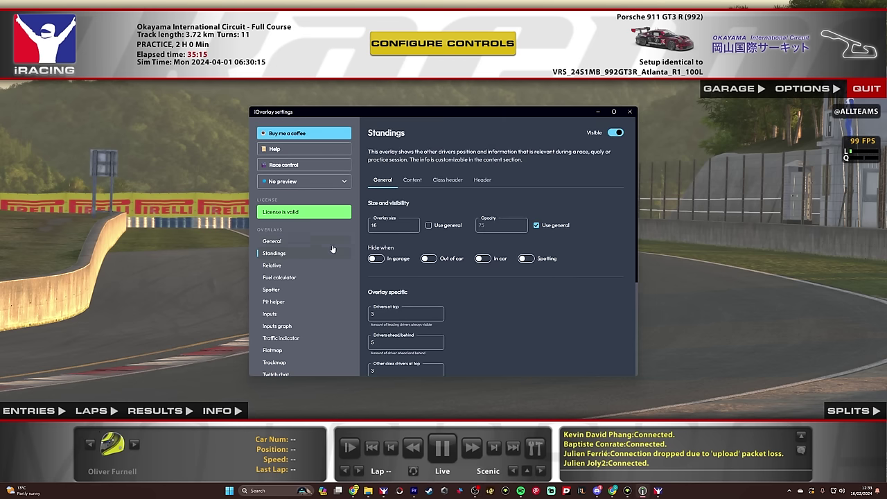
Review the Relative overlay's General options, then hide settings to show the overlays over iRacing.
left_click(293, 267)
scroll(301, 276, "down", 1)
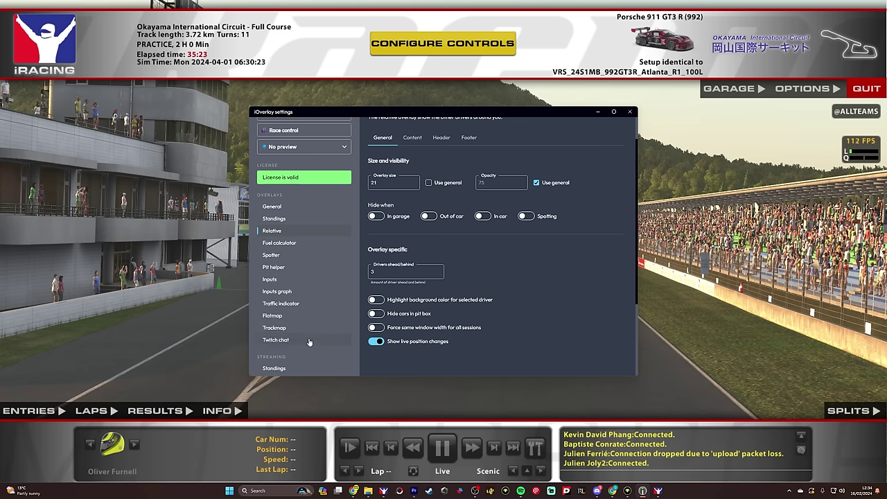
scroll(322, 319, "down", 2)
scroll(324, 320, "up", 3)
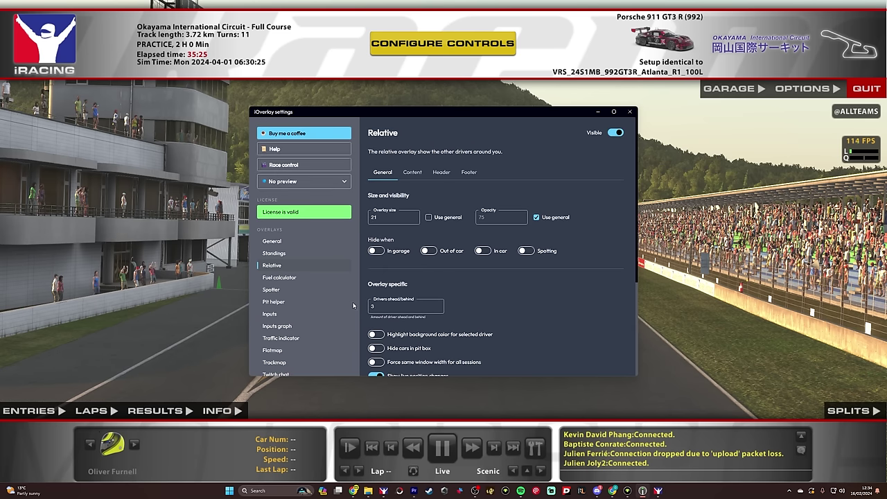
scroll(340, 307, "down", 2)
scroll(312, 277, "up", 3)
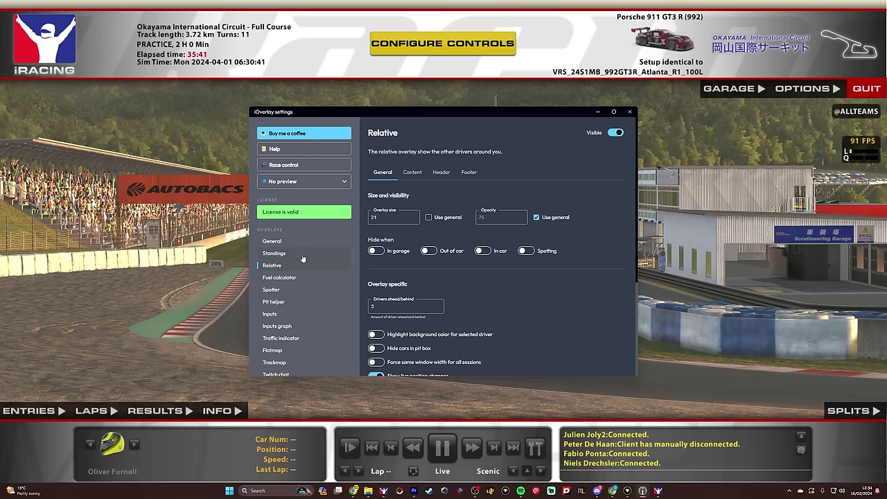
left_click(688, 243)
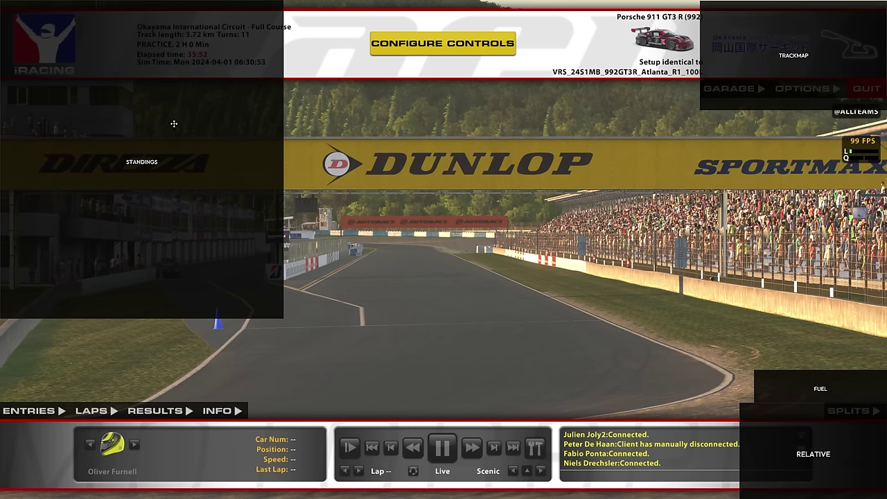
Place the Standings box top-left and lock the layout so overlays show live data.
mouse_move(152, 168)
left_mouse_down()
mouse_move(545, 273)
mouse_move(349, 236)
mouse_move(309, 304)
mouse_move(206, 264)
mouse_move(153, 168)
left_mouse_up()
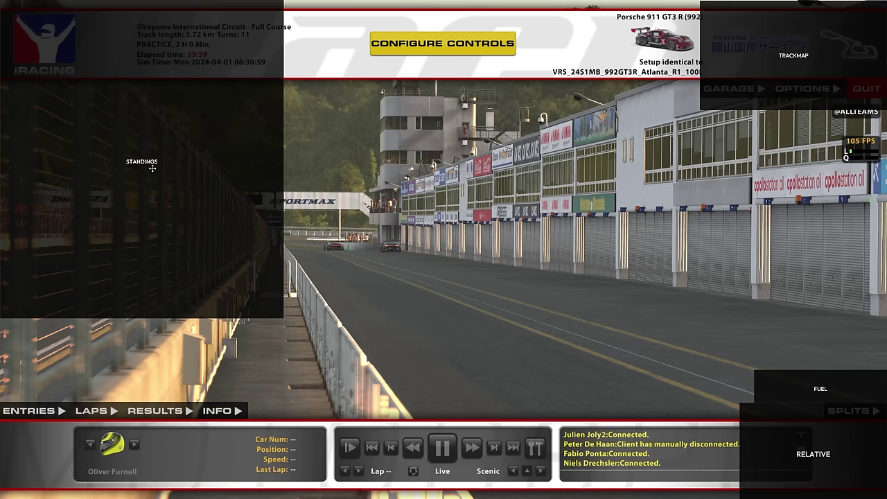
key("alt+k")
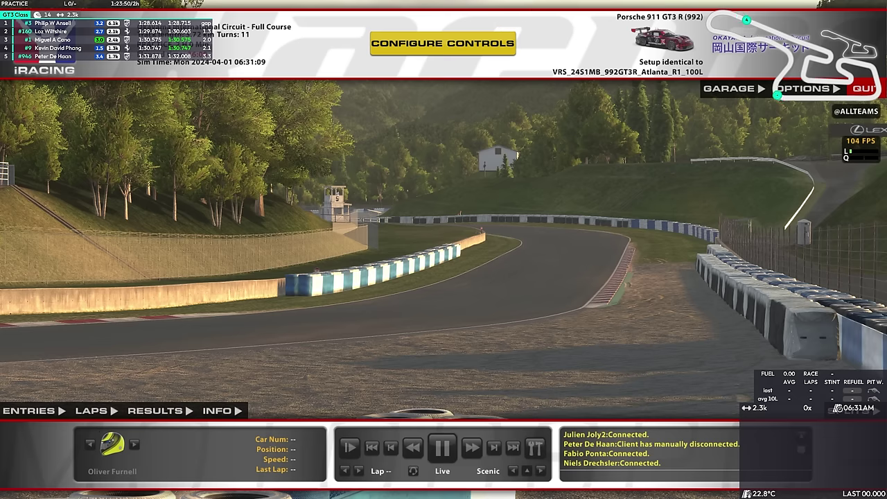
Bring settings back and review the Relative overlay's Content, Header and Footer tabs.
key("alt+Tab")
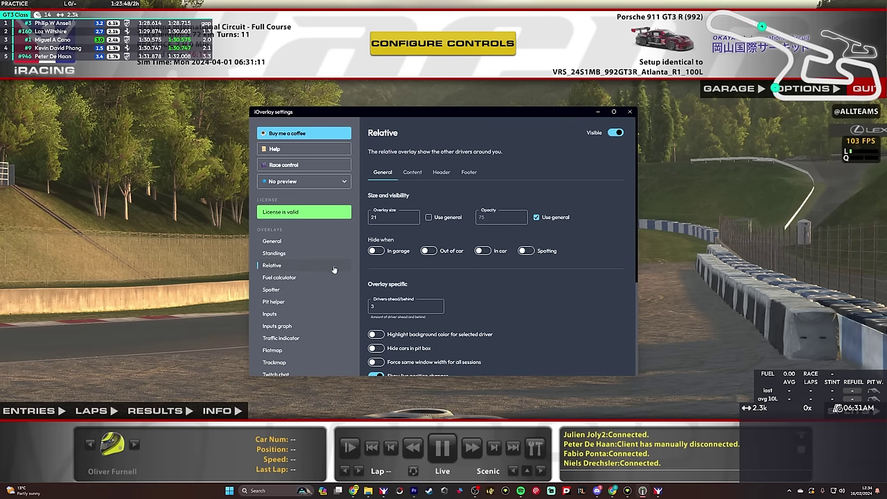
scroll(522, 294, "down", 1)
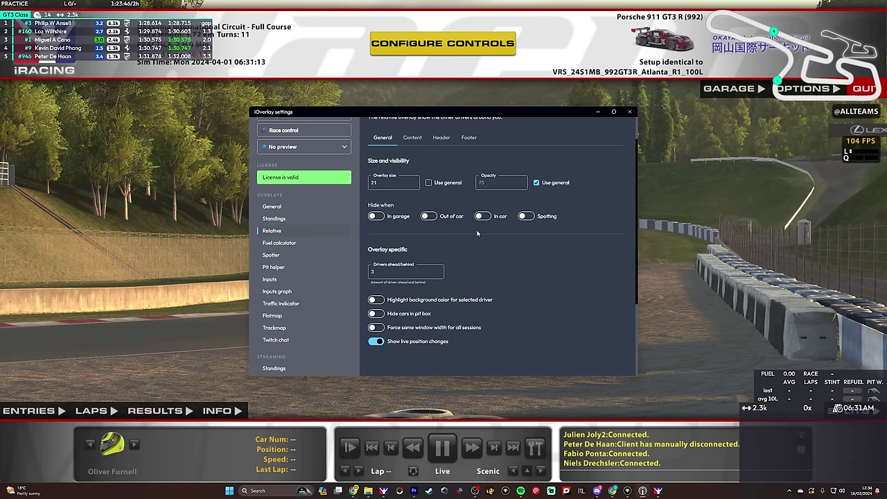
scroll(466, 218, "up", 1)
left_click(413, 172)
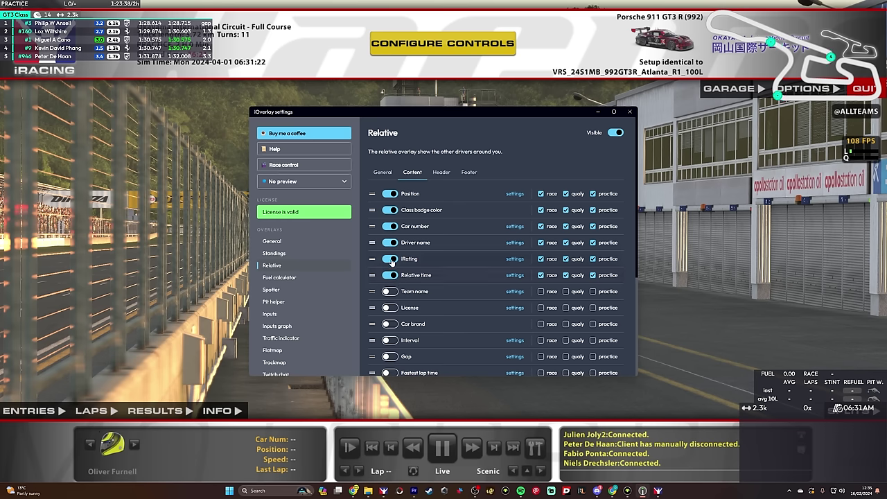
left_click(443, 172)
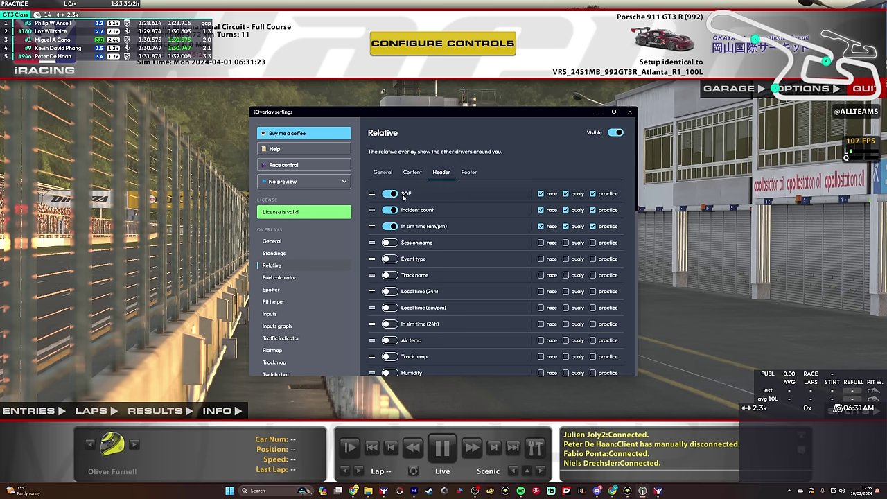
left_click(469, 173)
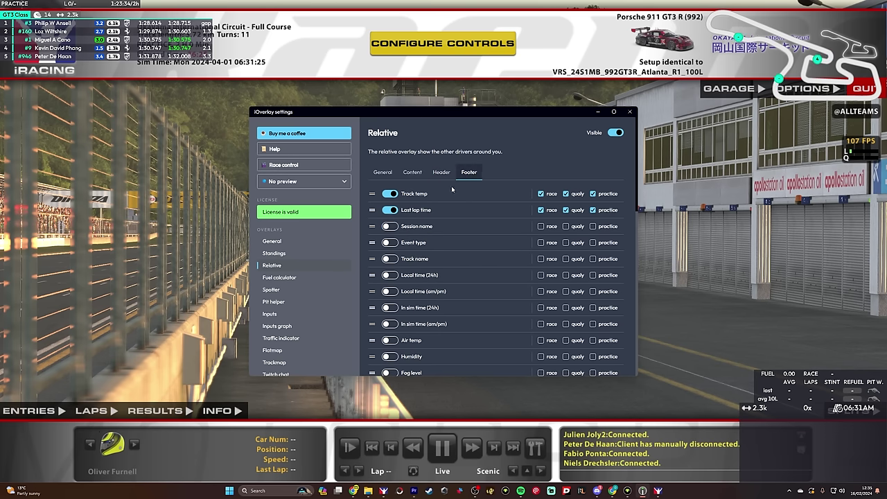
left_click(382, 172)
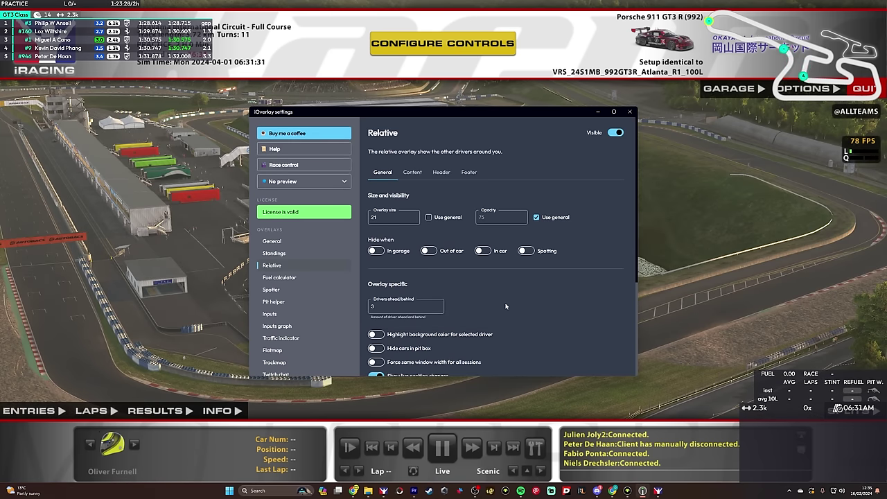
Change the Relative overlay's drivers ahead/behind from 3 to 7.
scroll(505, 303, "down", 1)
left_click(412, 272)
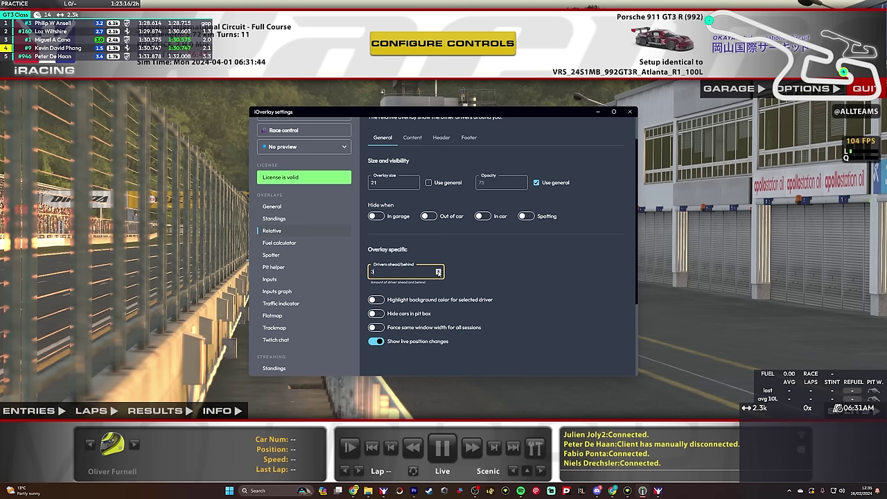
scroll(438, 272, "up", 4)
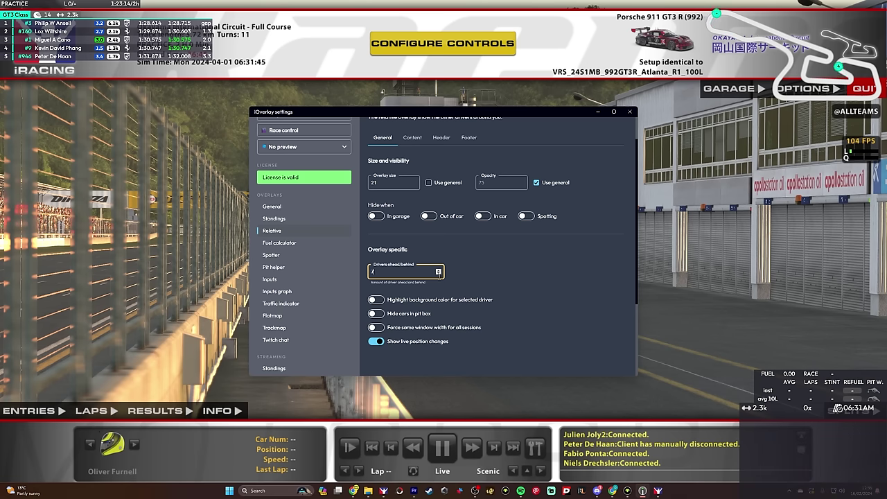